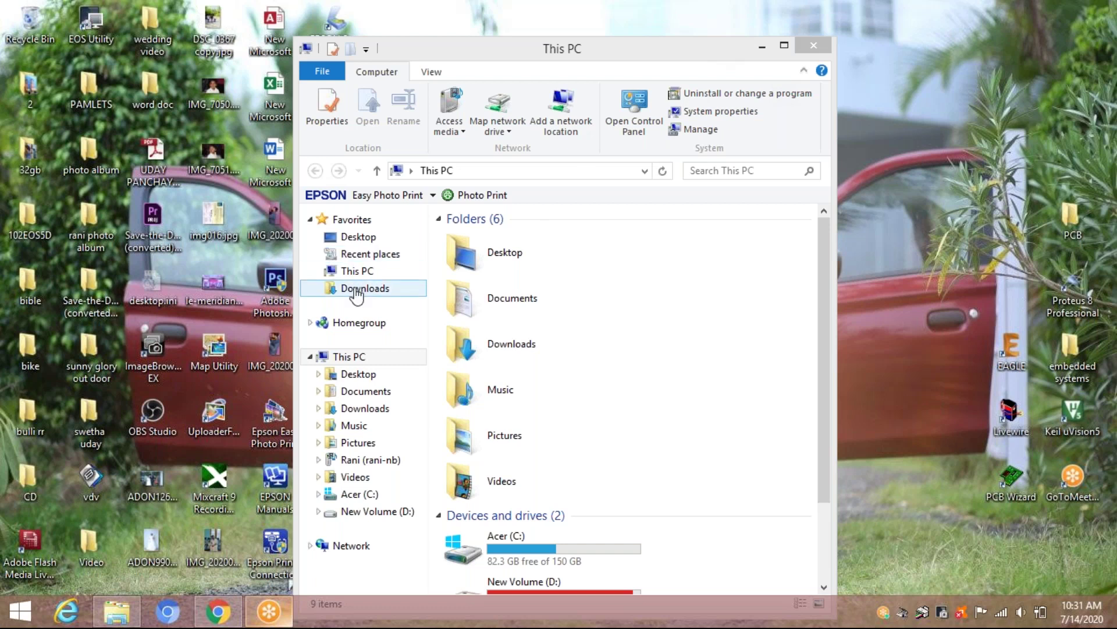
- Open the Downloads folder in File Explorer to look at its files
click(357, 291)
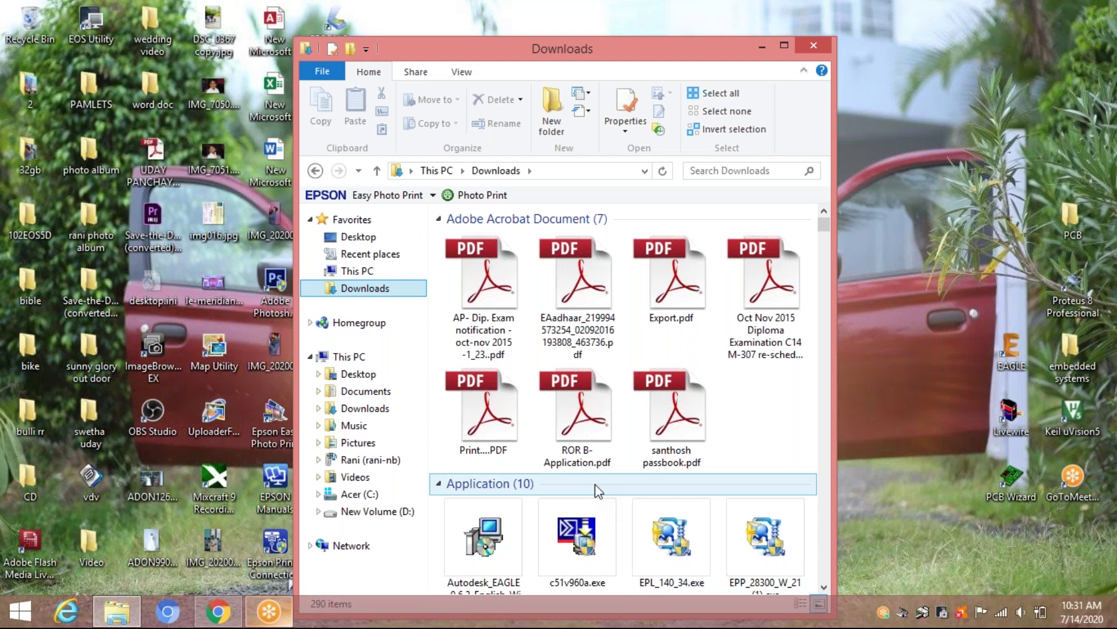
click(1112, 471)
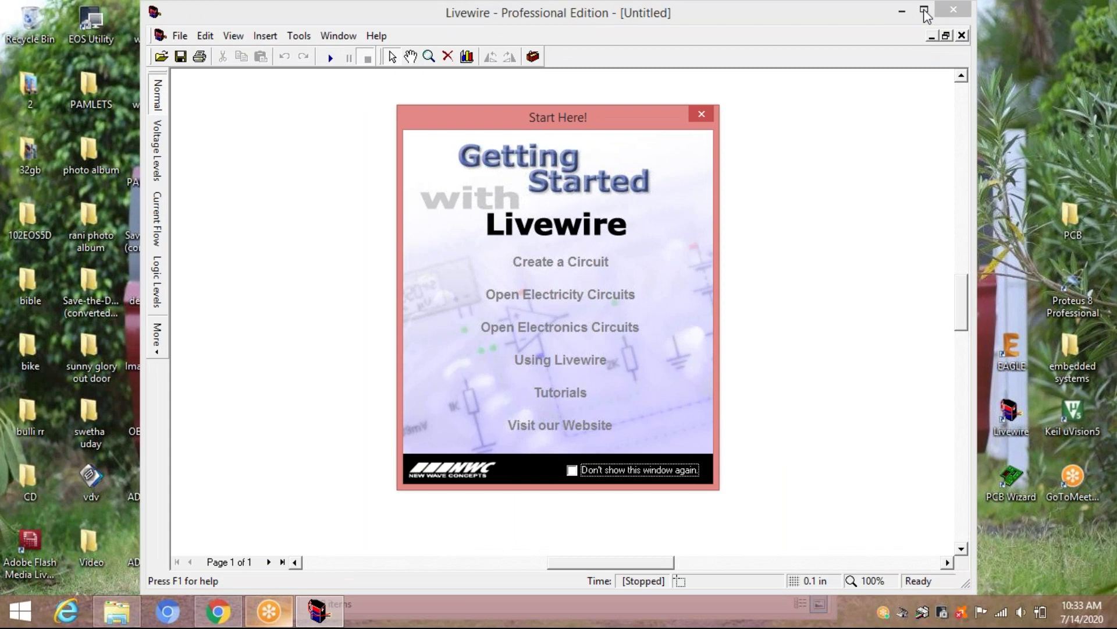
- Dismiss Livewire's Getting Started window, then maximize the program and move the Gallery farther from the drawing area
click(702, 114)
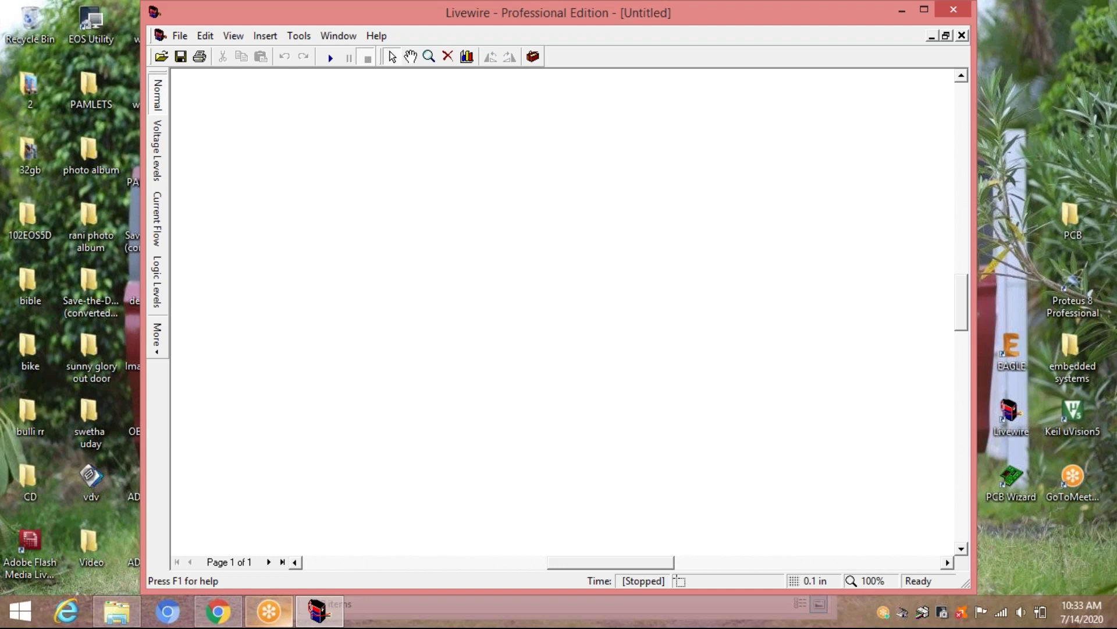
click(927, 16)
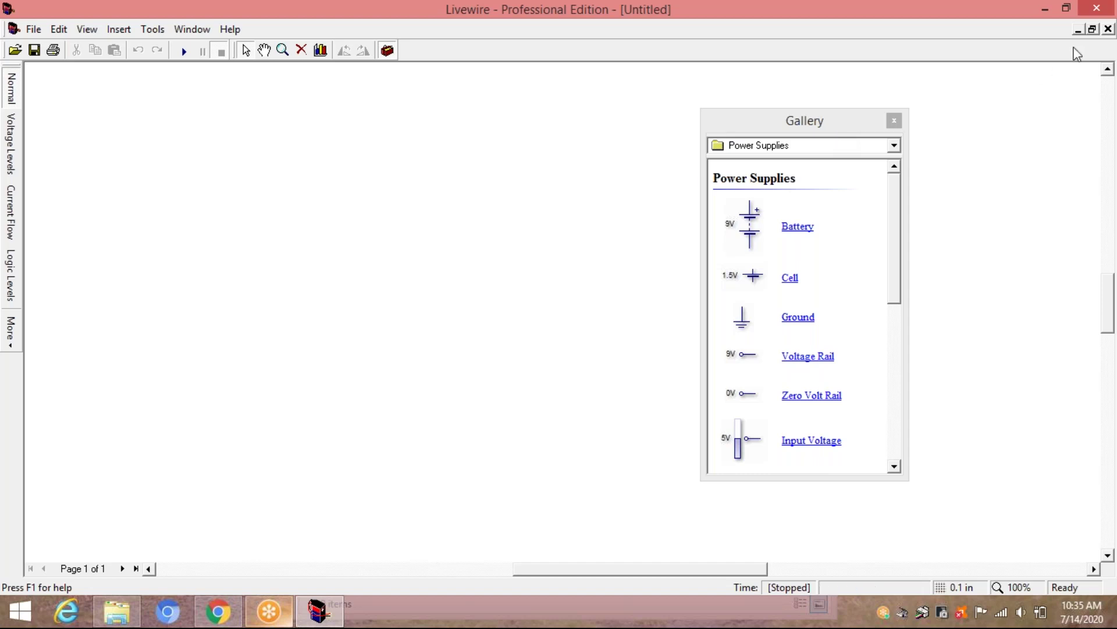
drag(790, 120, 920, 110)
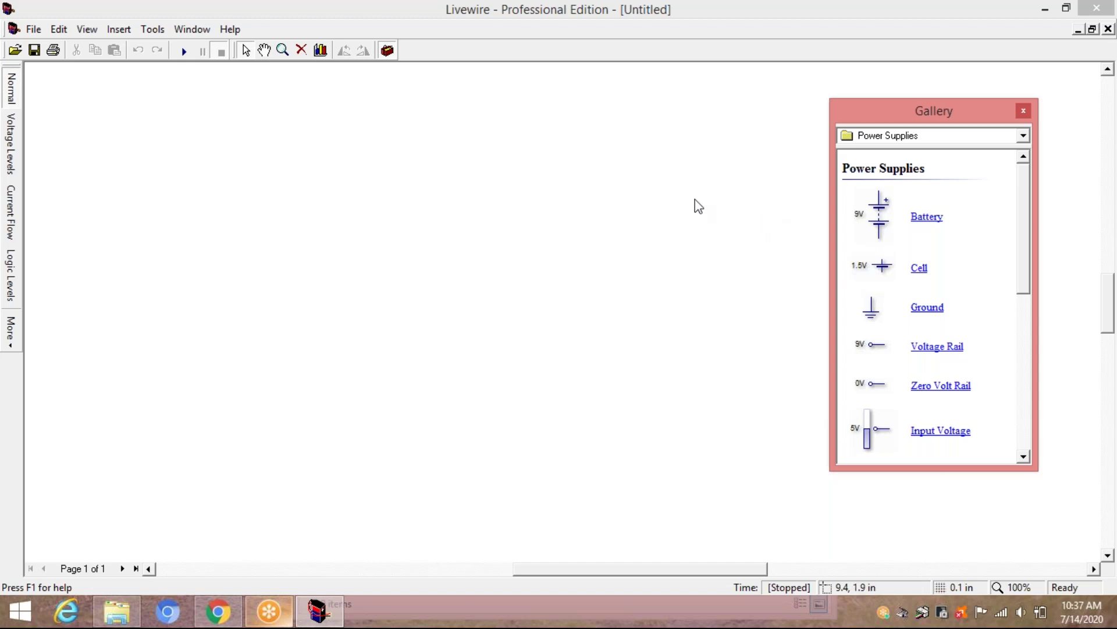
click(34, 31)
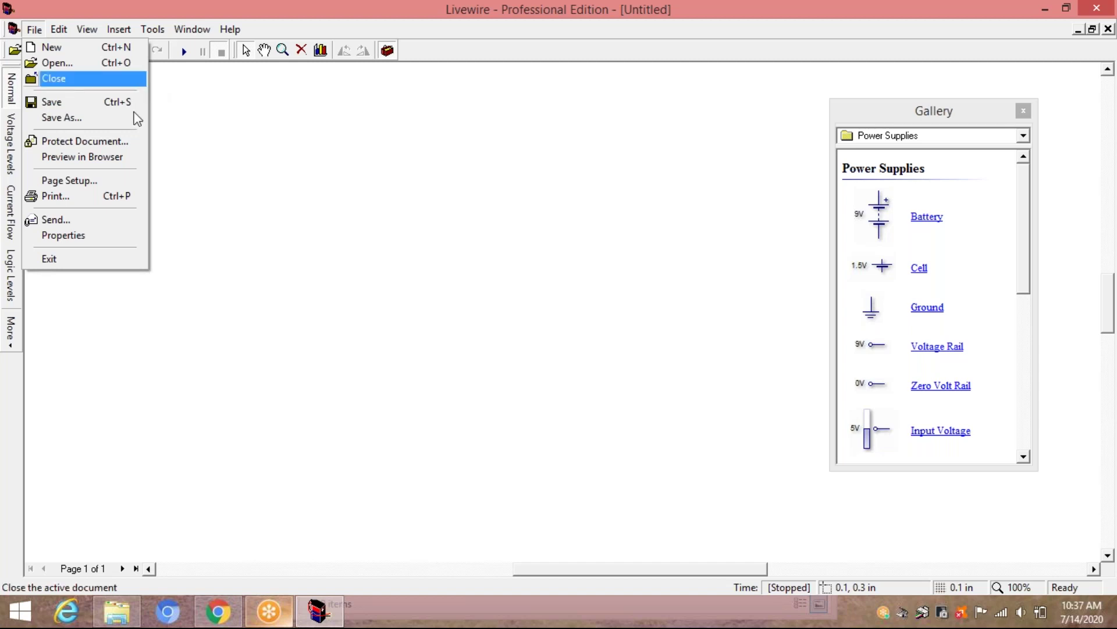
click(187, 146)
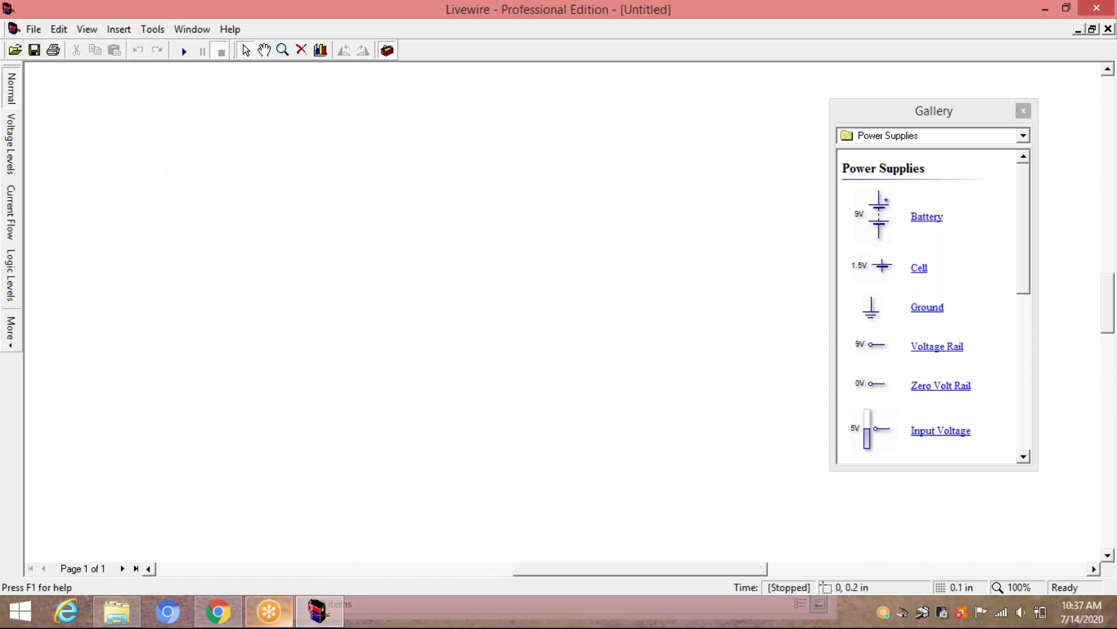
click(61, 30)
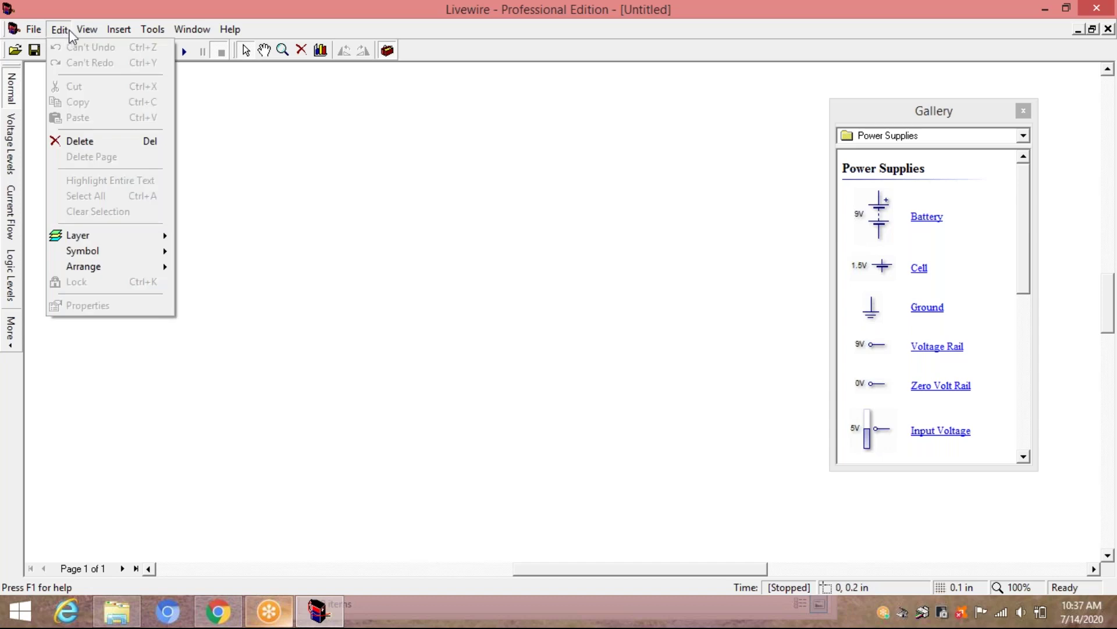
mouse_move(86, 33)
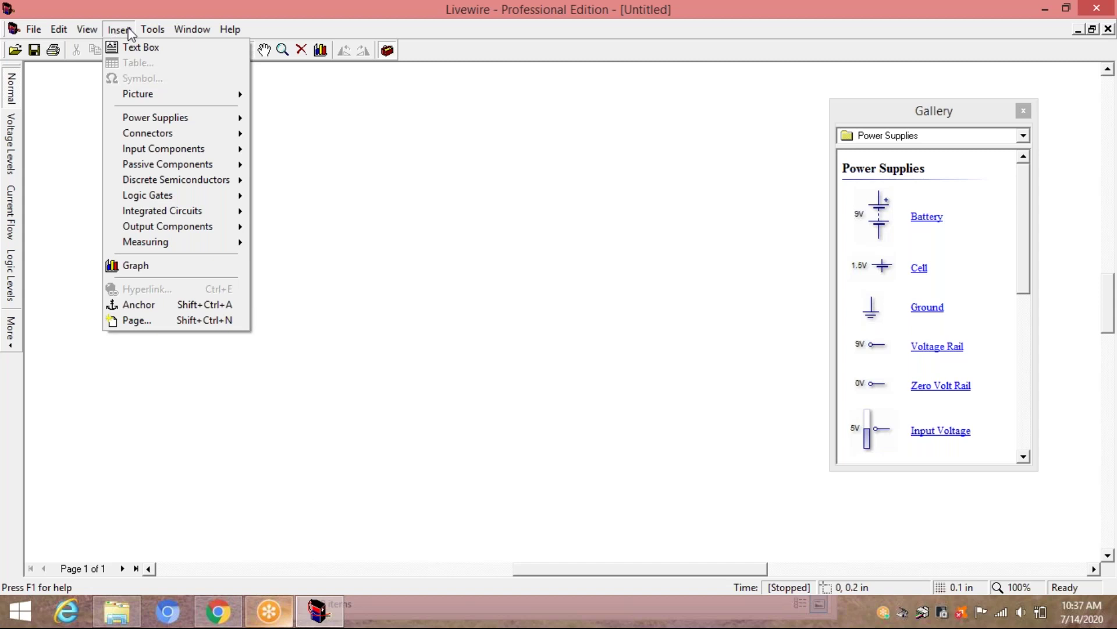
click(151, 36)
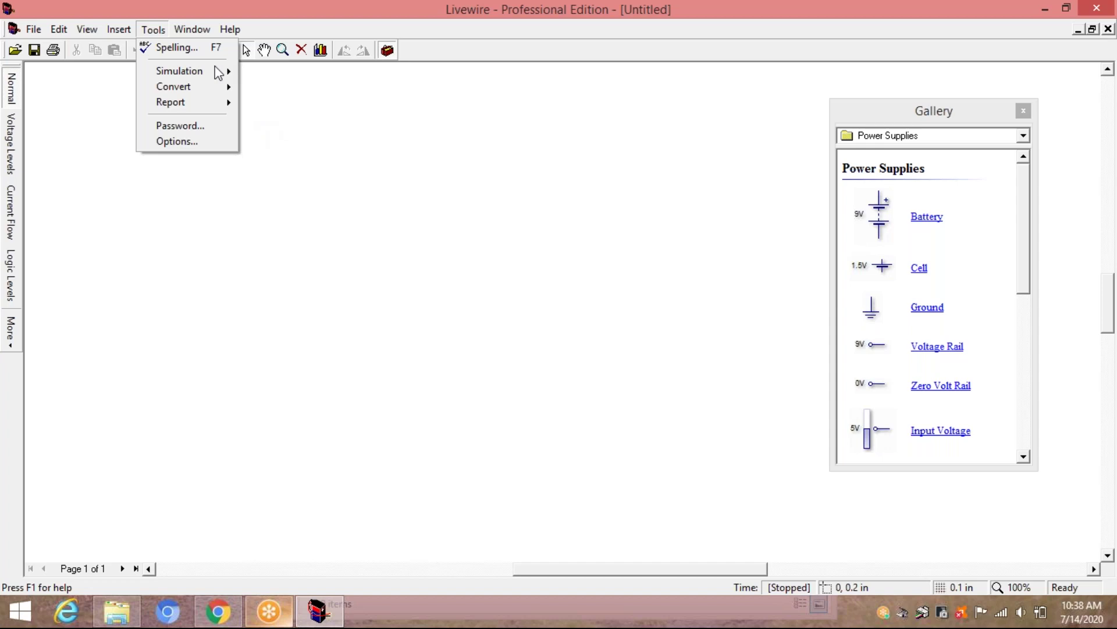
mouse_move(192, 29)
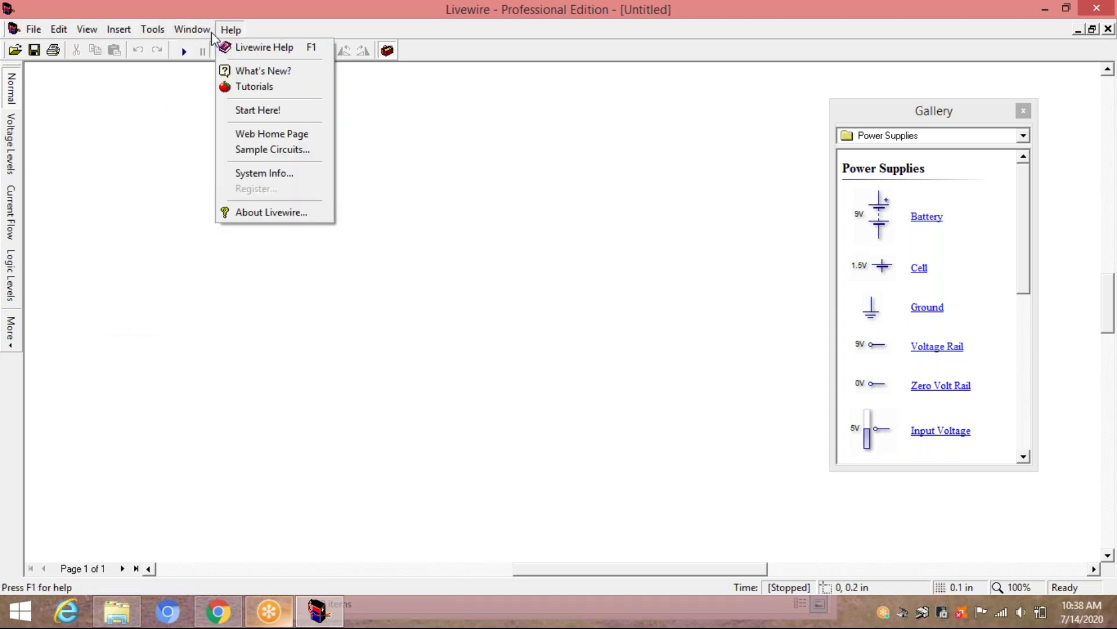
click(346, 120)
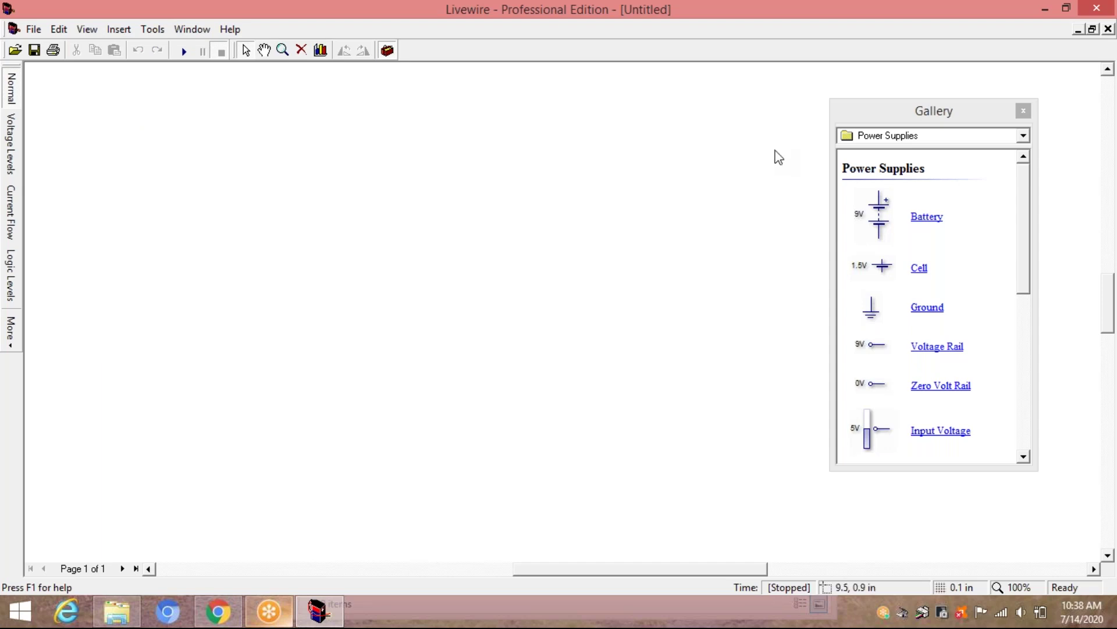
- Move the component Gallery closer to the middle of the blank circuit page
click(873, 112)
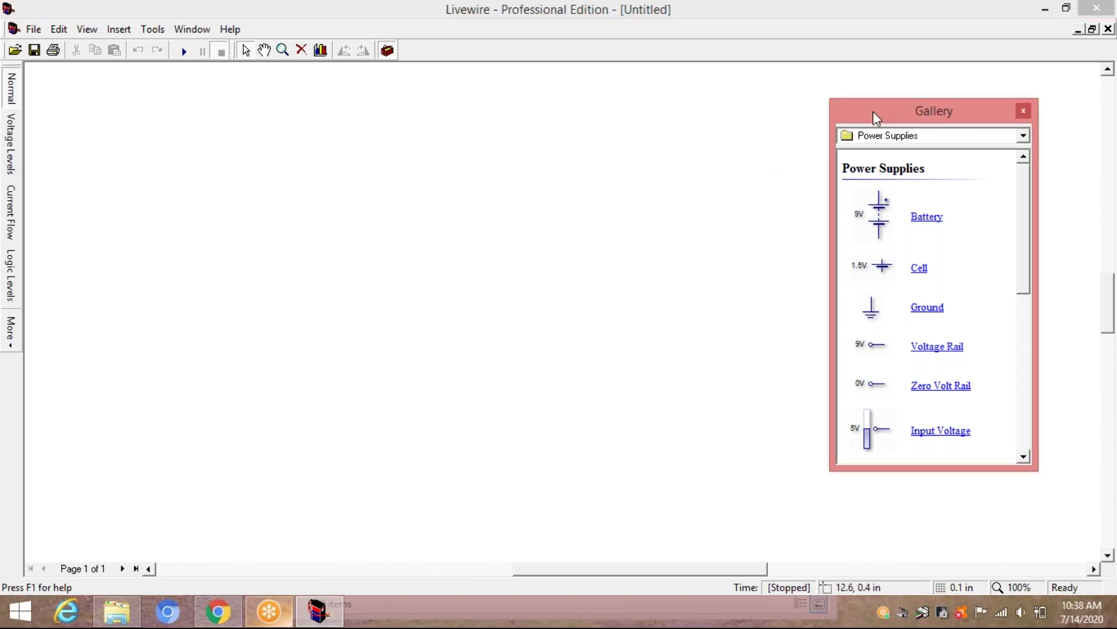
drag(795, 115, 636, 112)
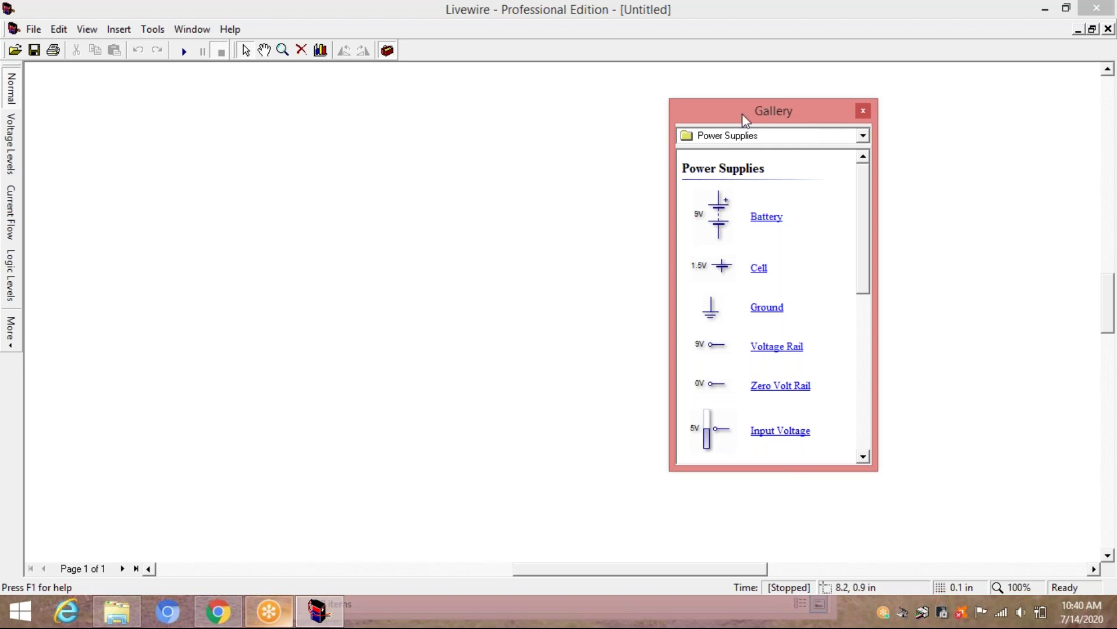
drag(745, 119, 677, 121)
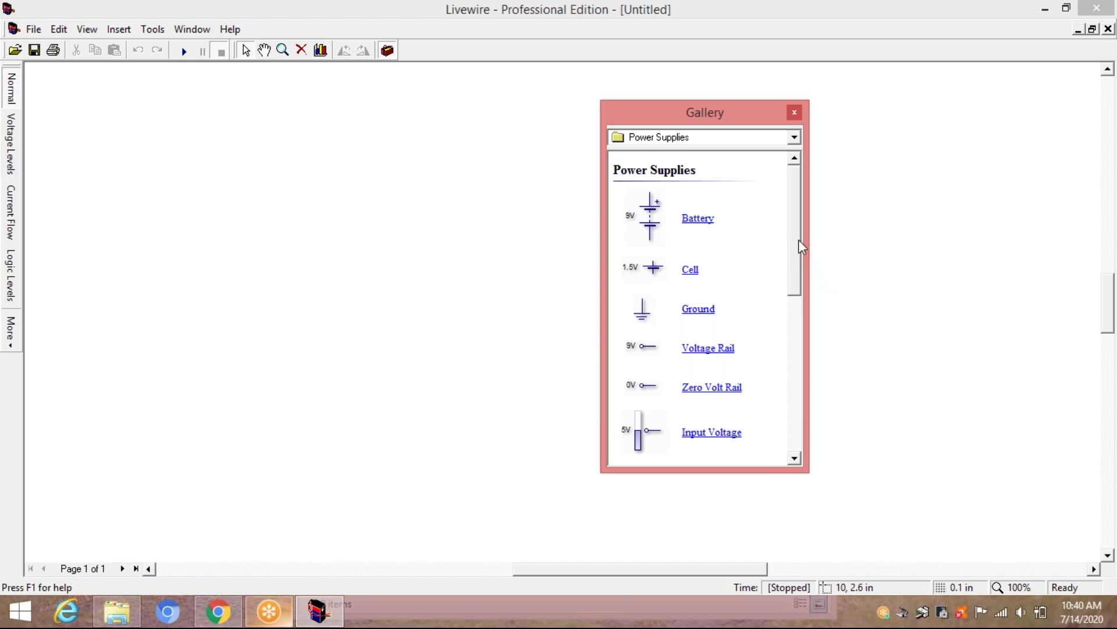
- Examine the Power Supplies components in the Gallery, from the battery through the sources to the regulation parts
drag(792, 242, 768, 340)
scroll(763, 339, down, 1)
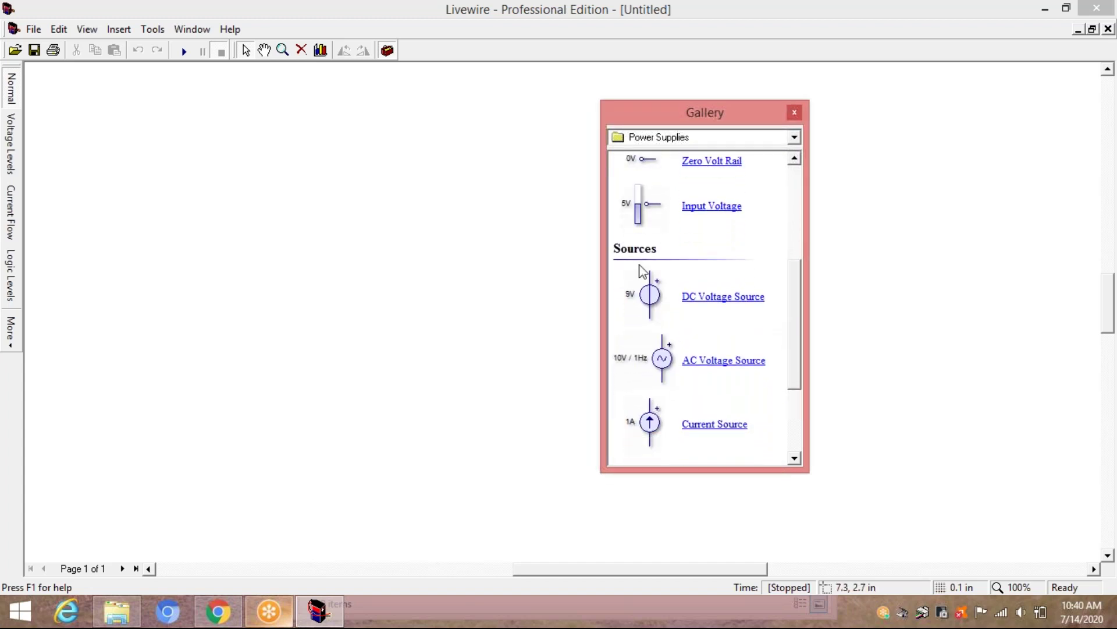
drag(791, 327, 669, 441)
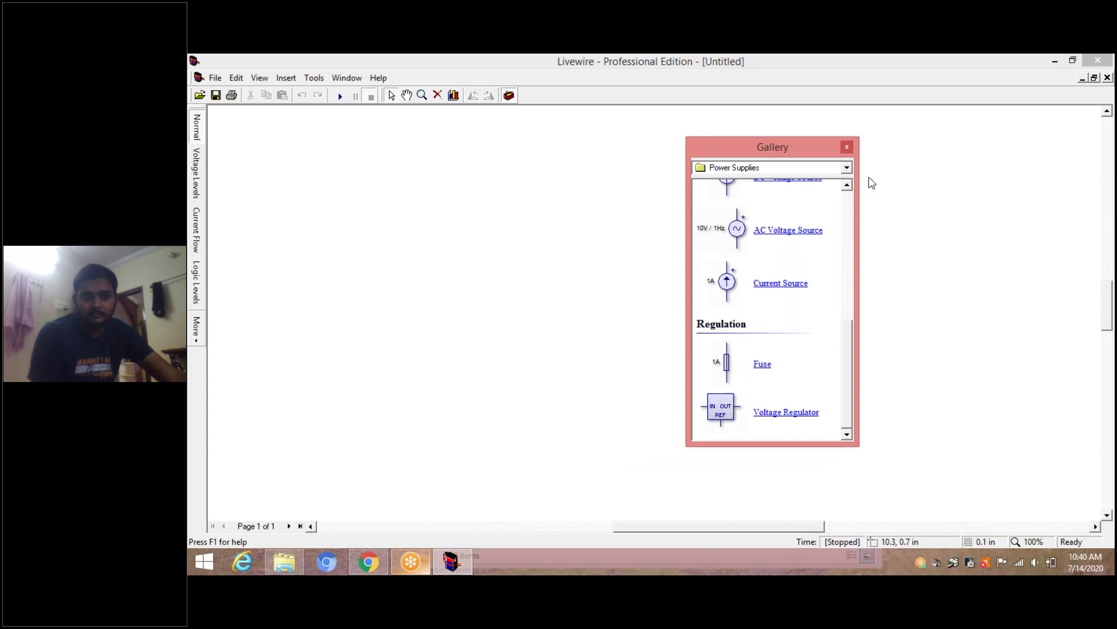
click(848, 186)
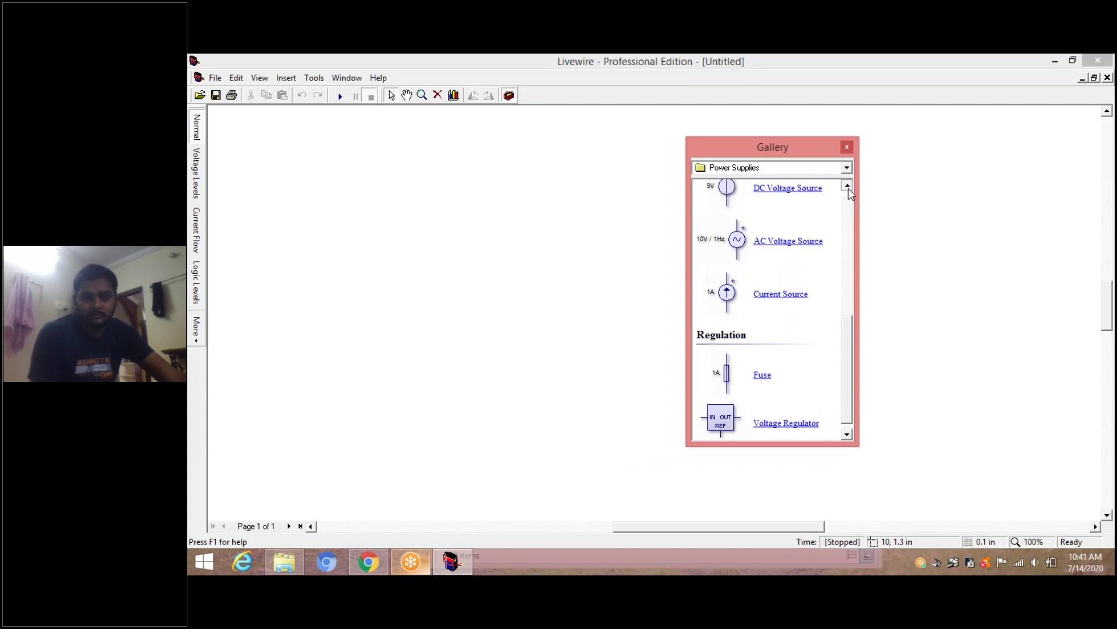
click(848, 187)
click(848, 186)
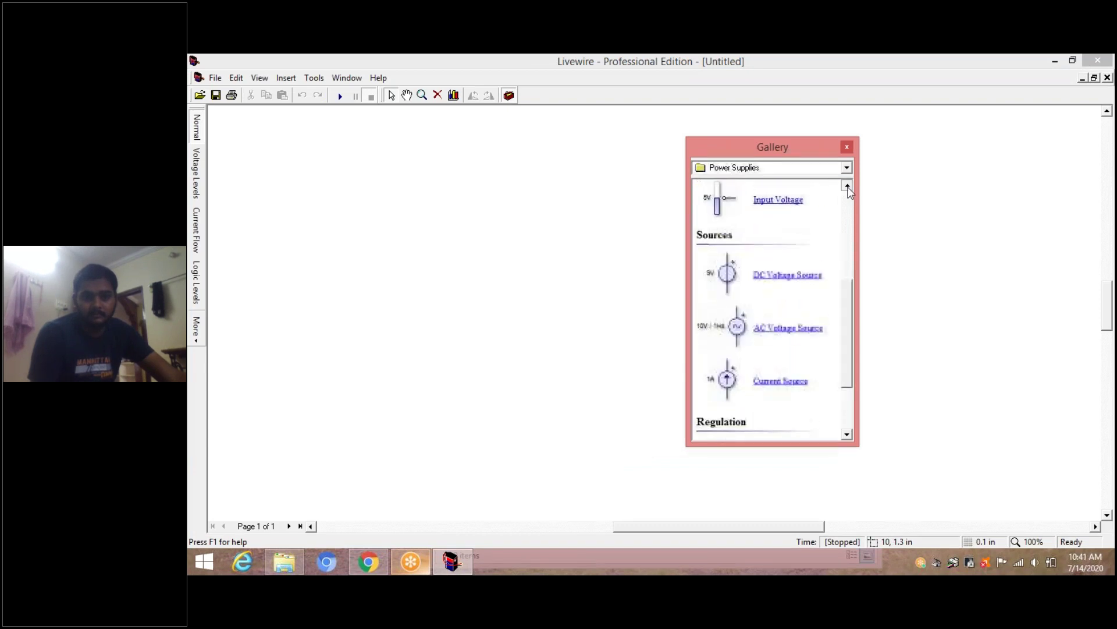
click(848, 186)
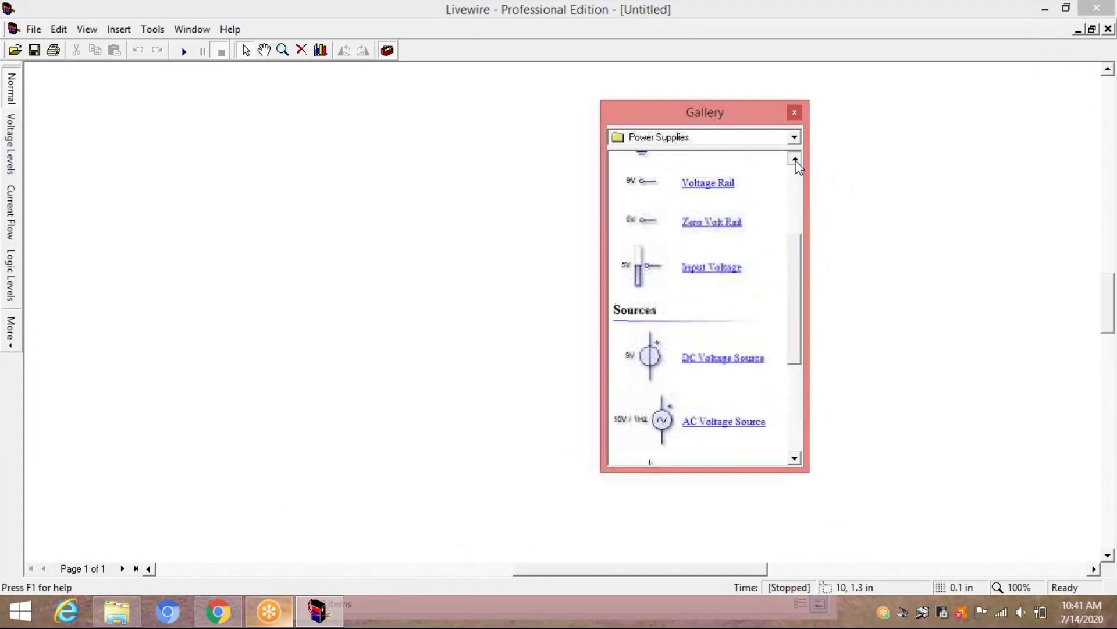
click(795, 159)
click(795, 159)
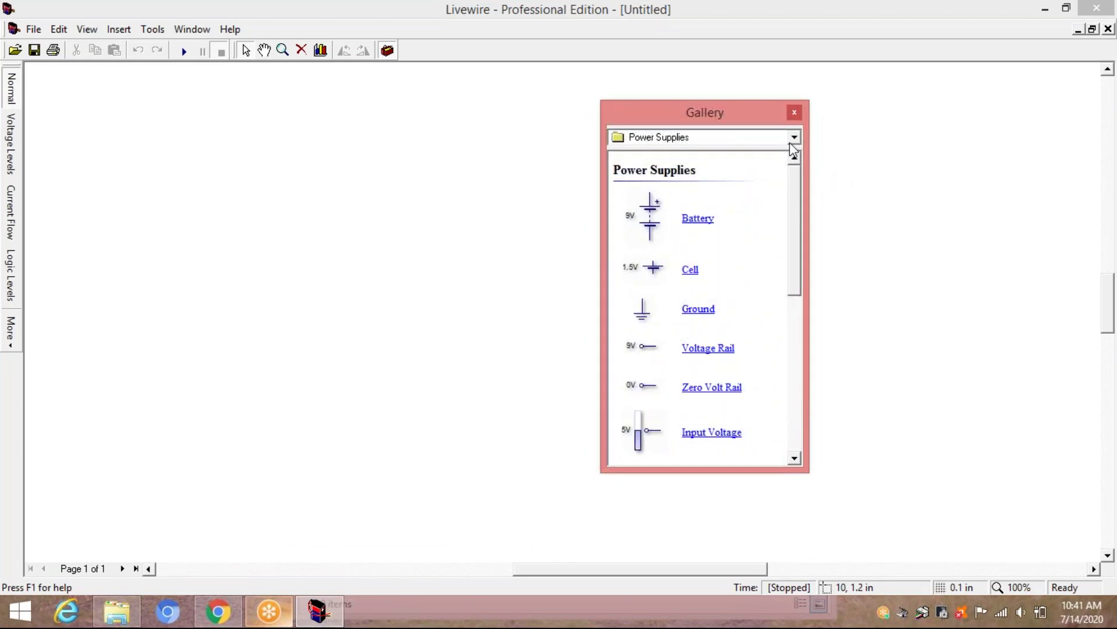
- Show the Connectors category in the Gallery and examine its terminals, test point and related subcategories
click(794, 136)
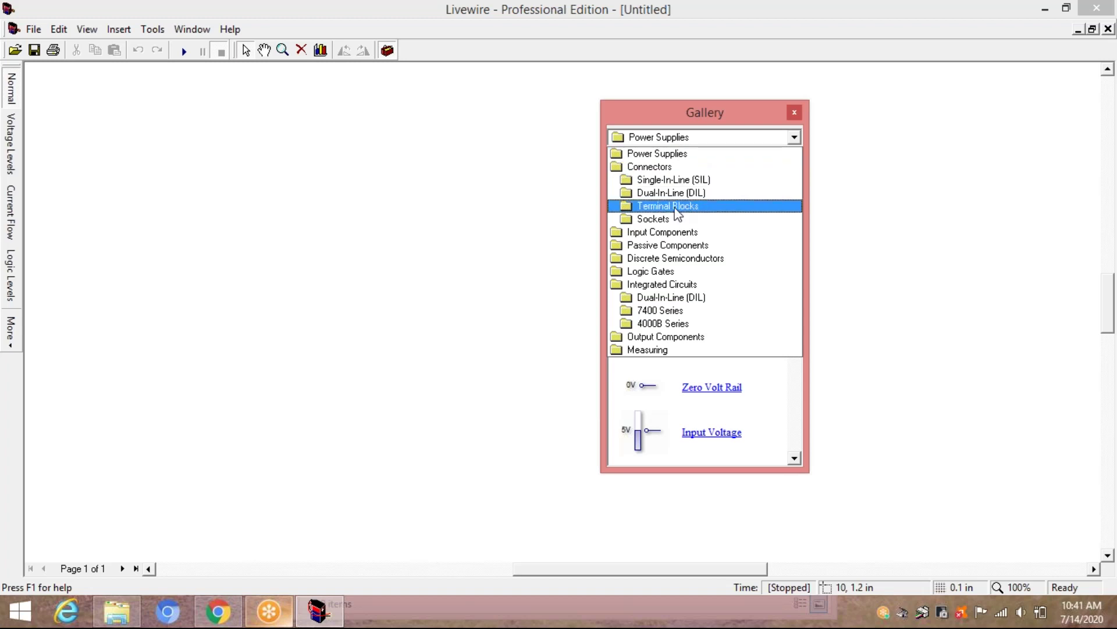
click(653, 166)
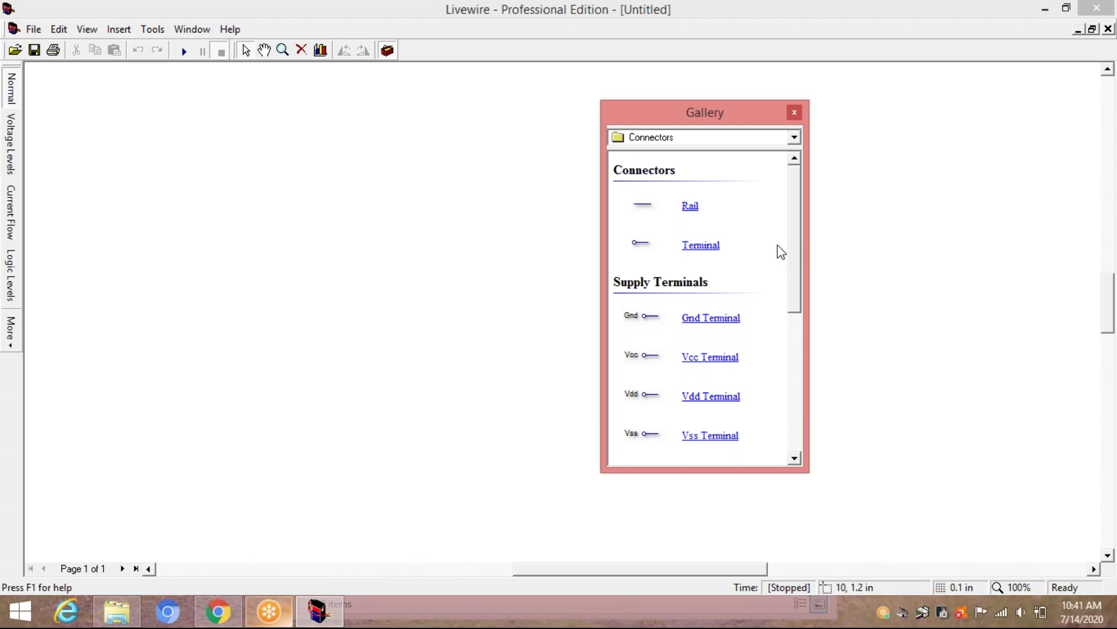
scroll(791, 250, down, 1)
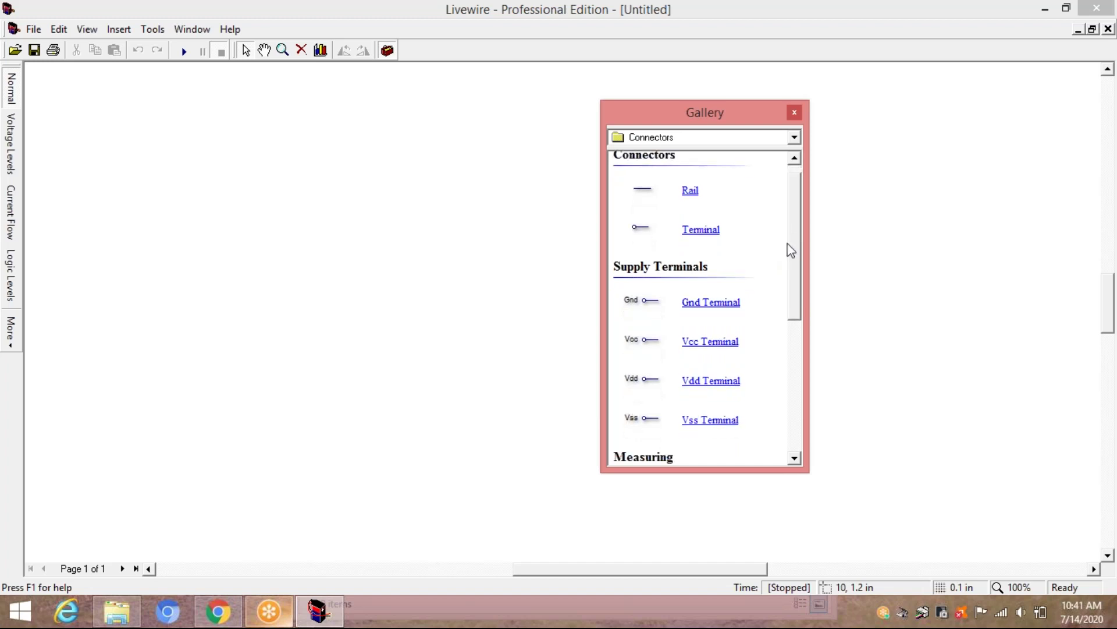
scroll(790, 251, down, 5)
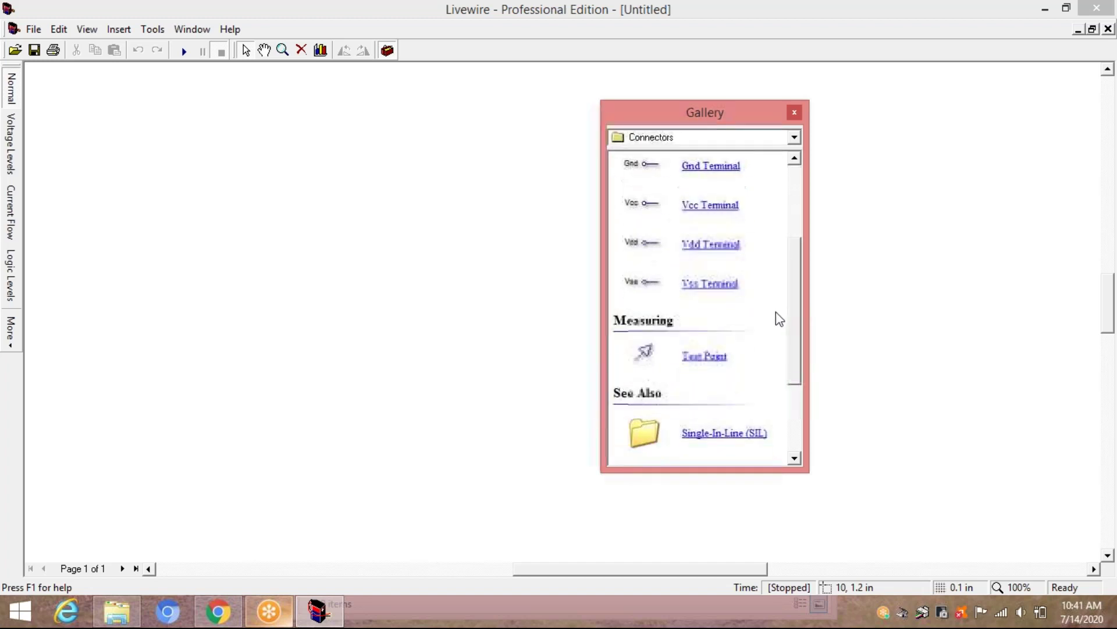
scroll(779, 319, down, 3)
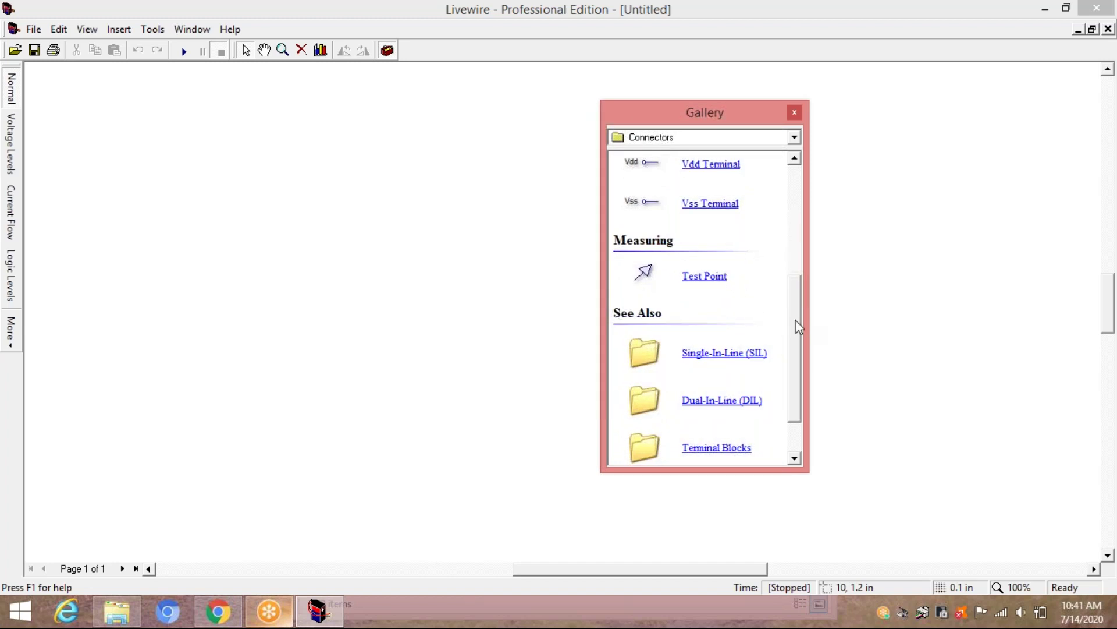
scroll(791, 337, down, 2)
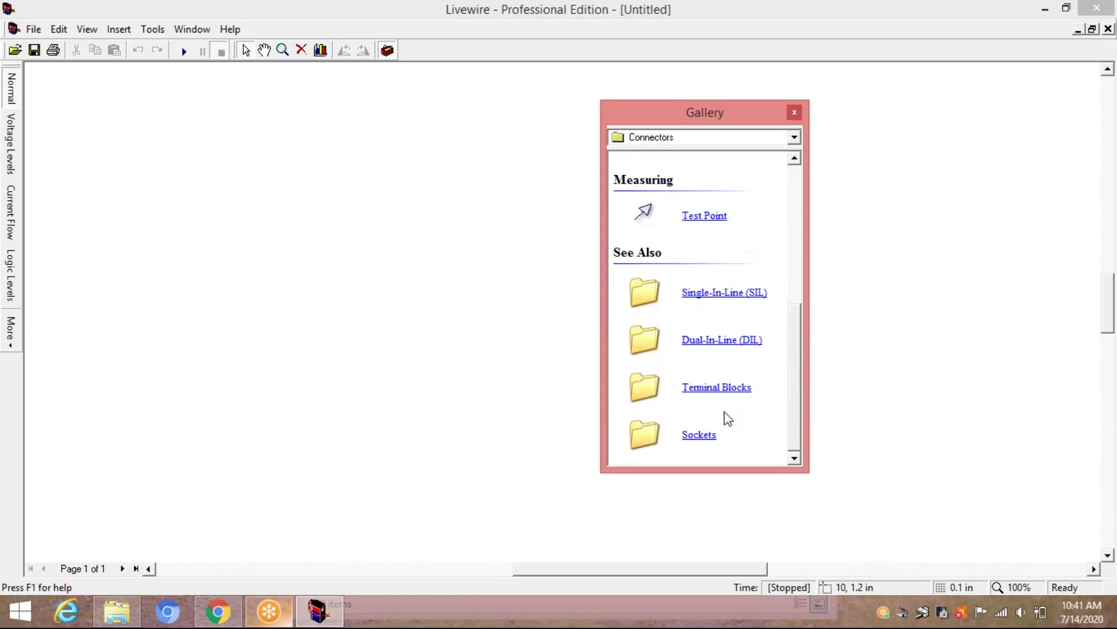
- Look over the Gallery's component categories, reselect Connectors and review its supply terminals and measuring part
click(795, 137)
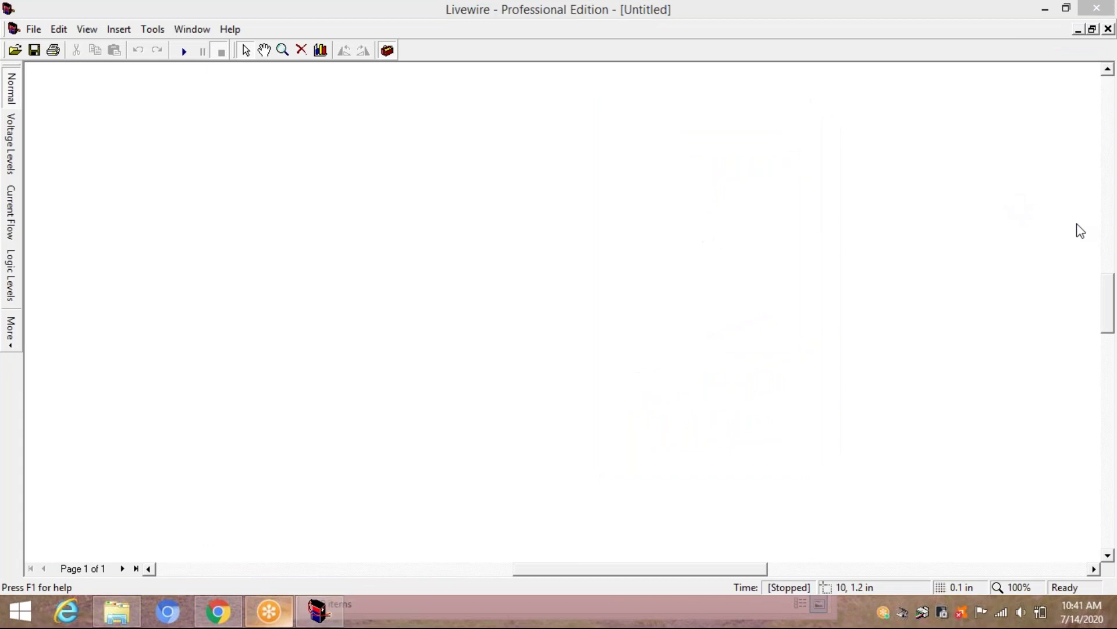
click(801, 218)
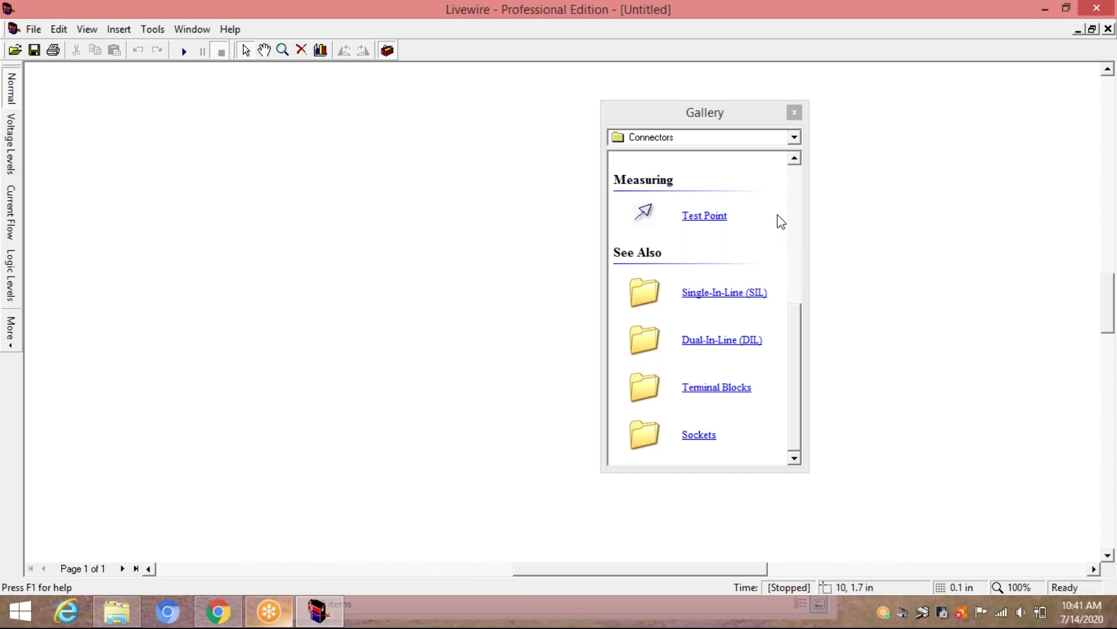
click(794, 137)
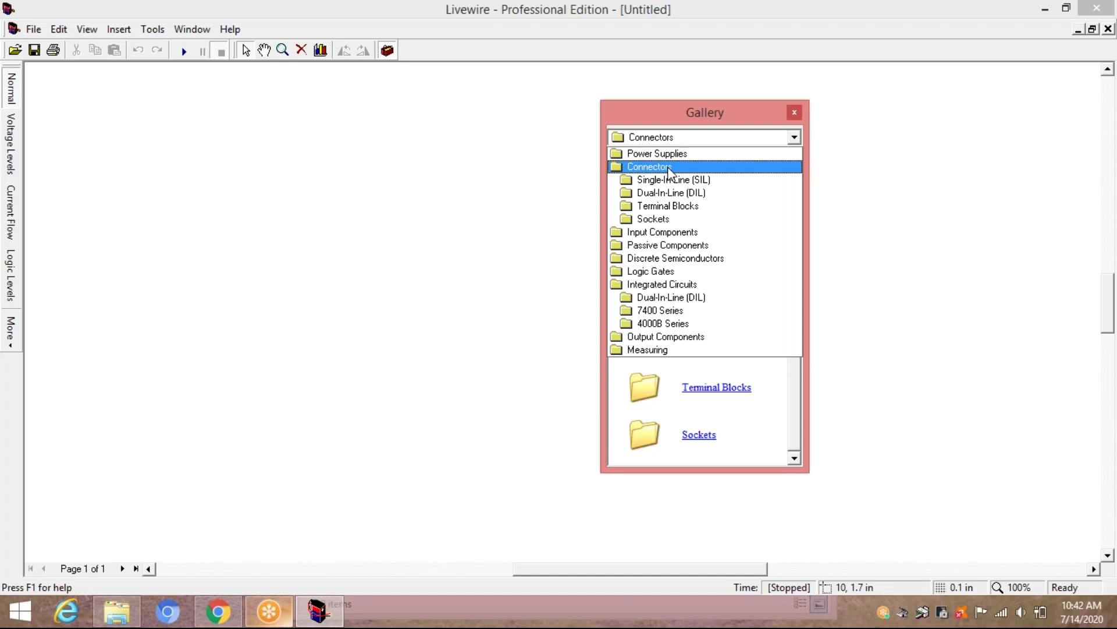
click(670, 169)
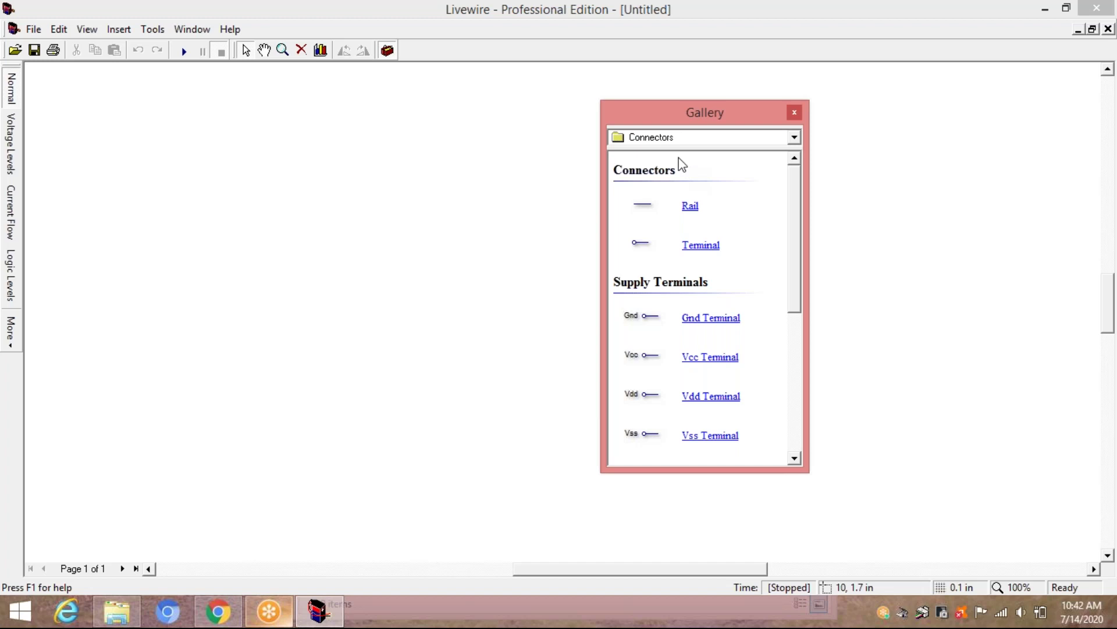
click(795, 138)
scroll(756, 163, up, 1)
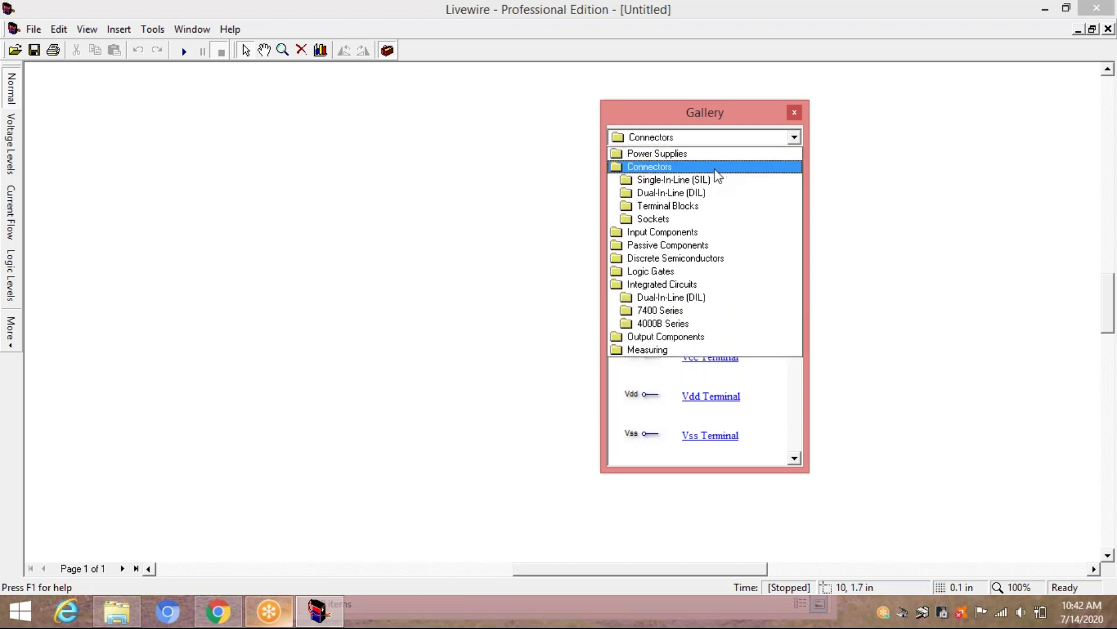
click(713, 169)
scroll(725, 332, down, 3)
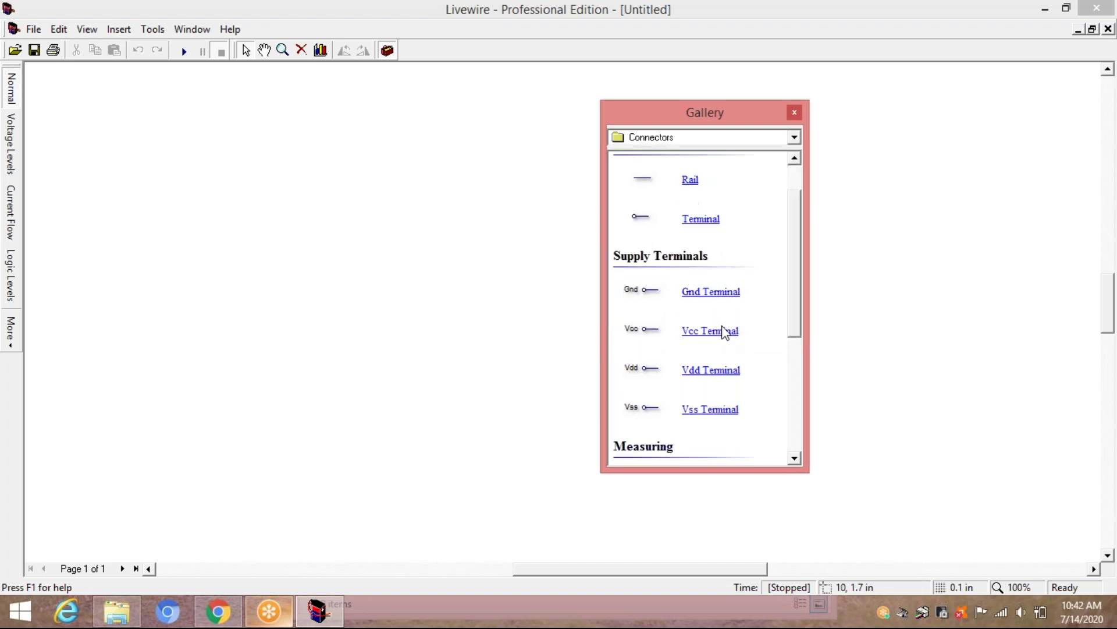
scroll(725, 332, down, 5)
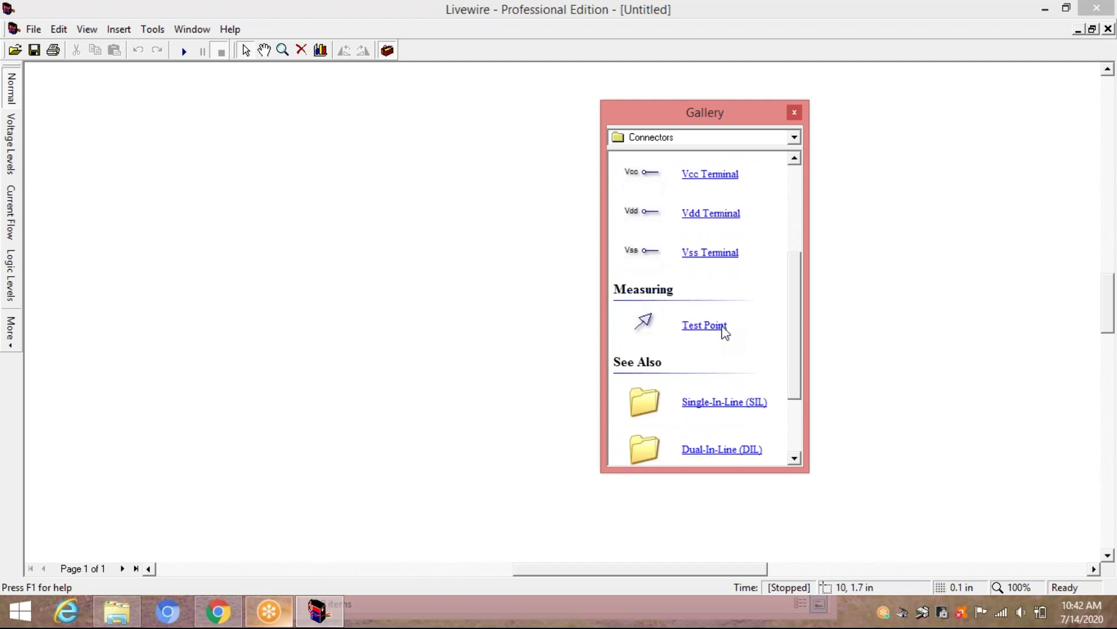
scroll(725, 329, up, 4)
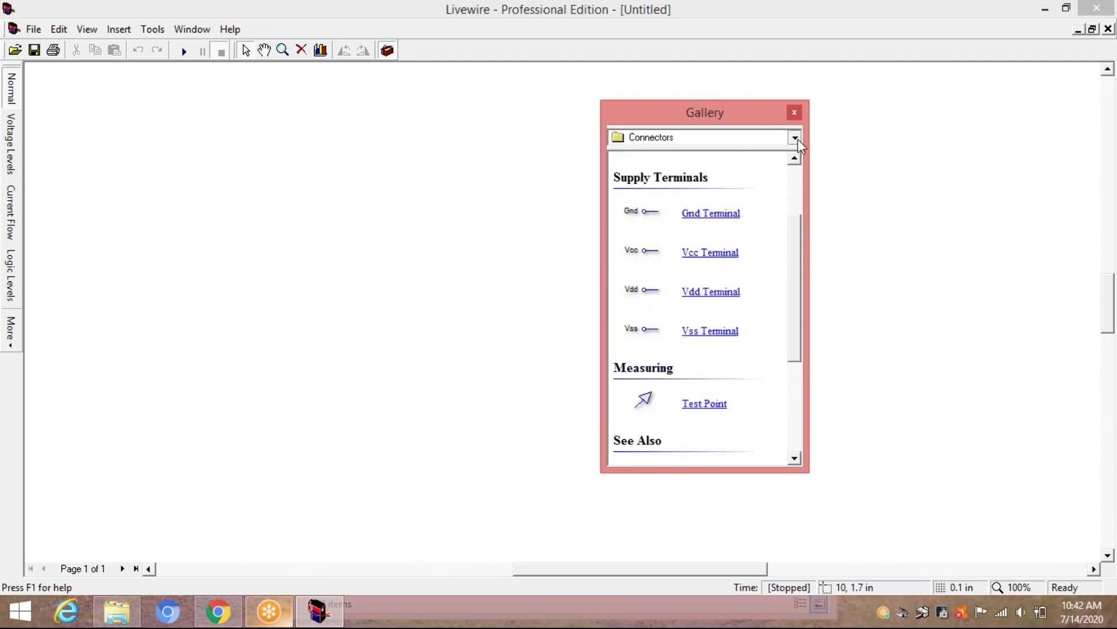
- Review the connector subcategories in the Gallery: Single-In-Line (SIL), Dual-In-Line (DIL) and Terminal Blocks
click(795, 138)
click(720, 180)
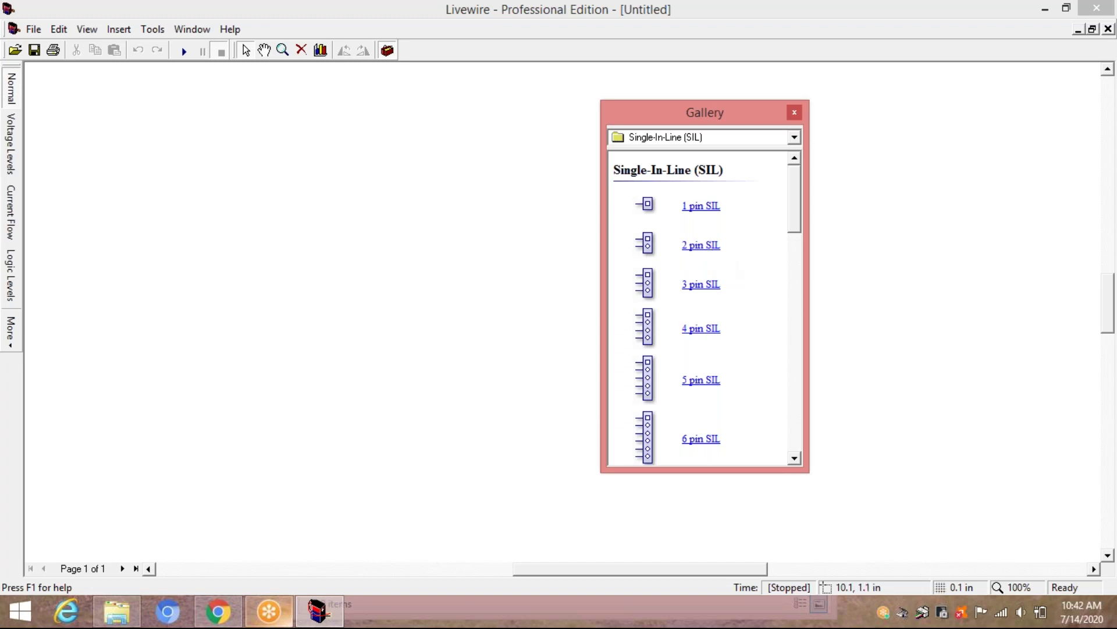
drag(795, 195, 794, 172)
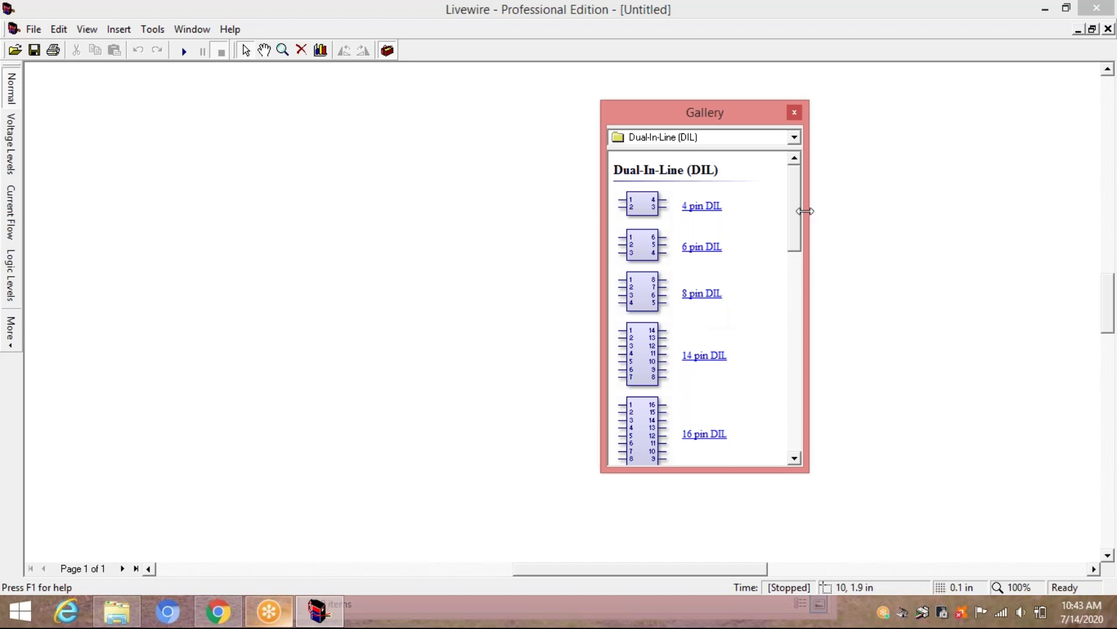
drag(791, 208, 772, 173)
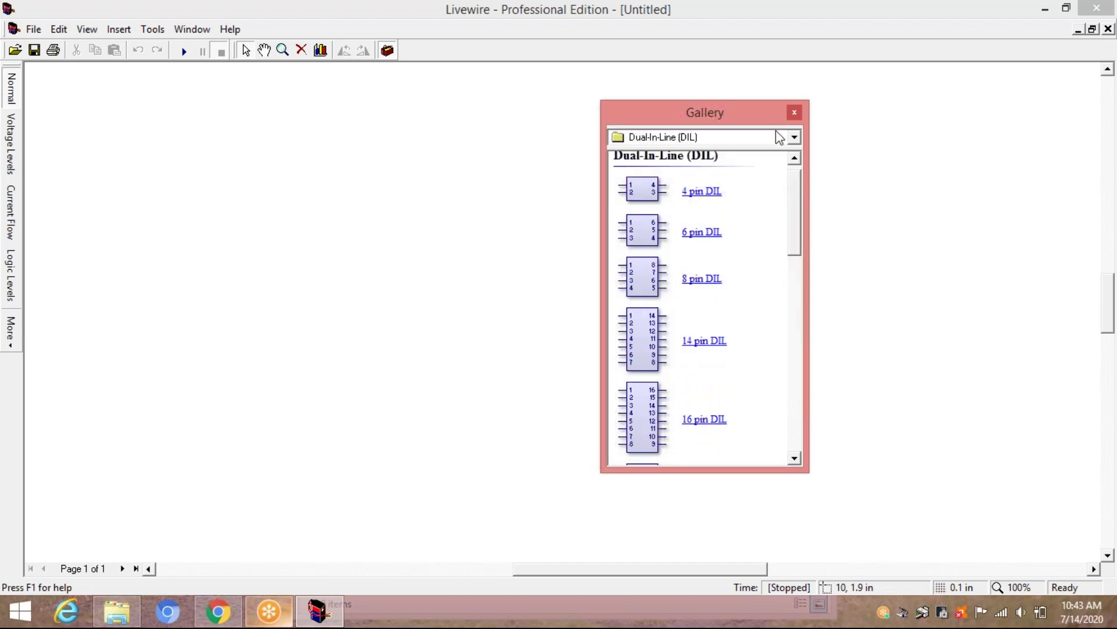
click(793, 136)
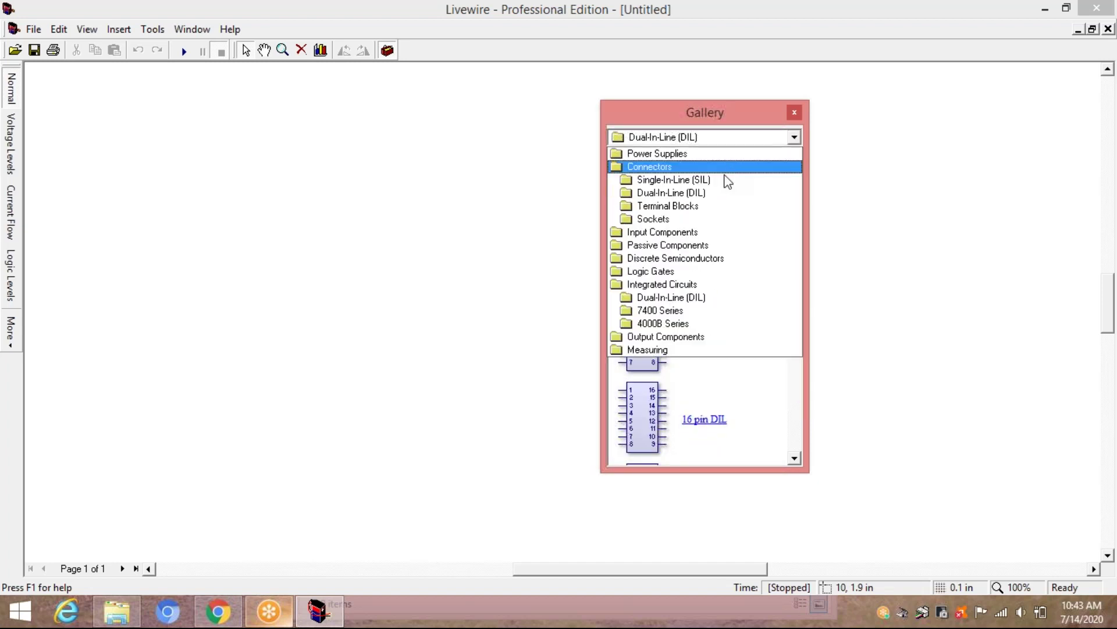
click(678, 208)
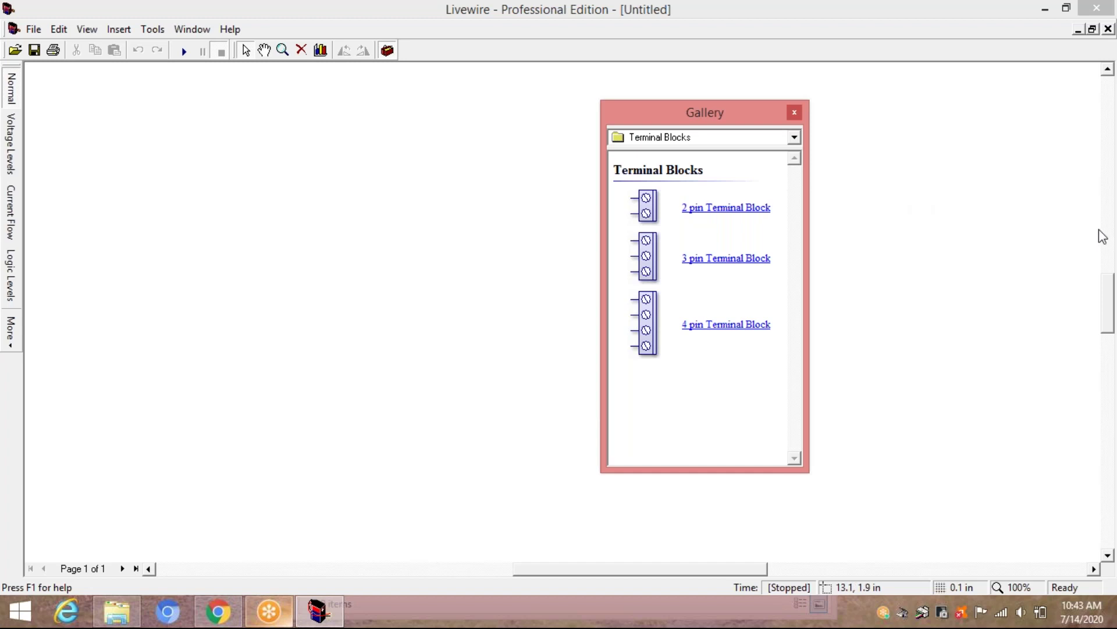
- Demonstrate hiding the Gallery and showing it again on the circuit page, twice in a row
key(Escape)
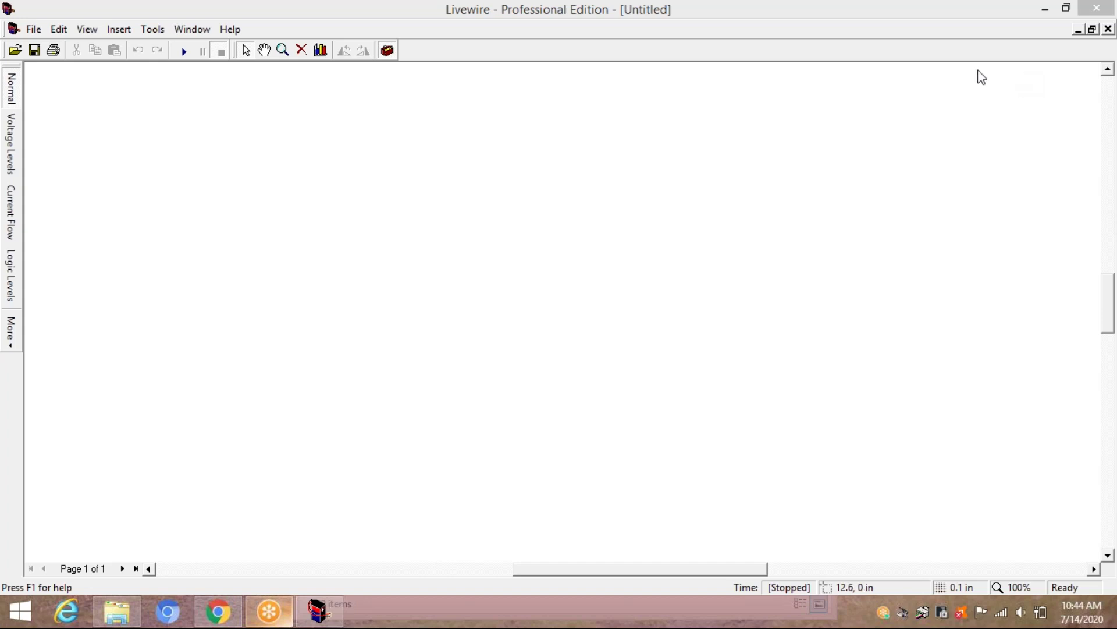
click(388, 50)
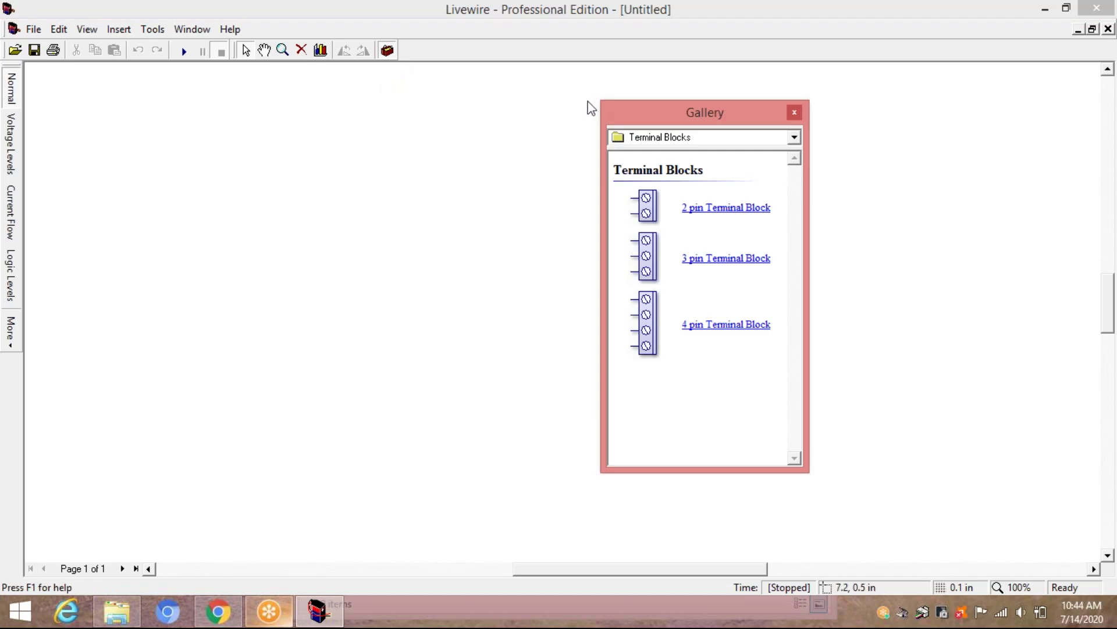
click(791, 112)
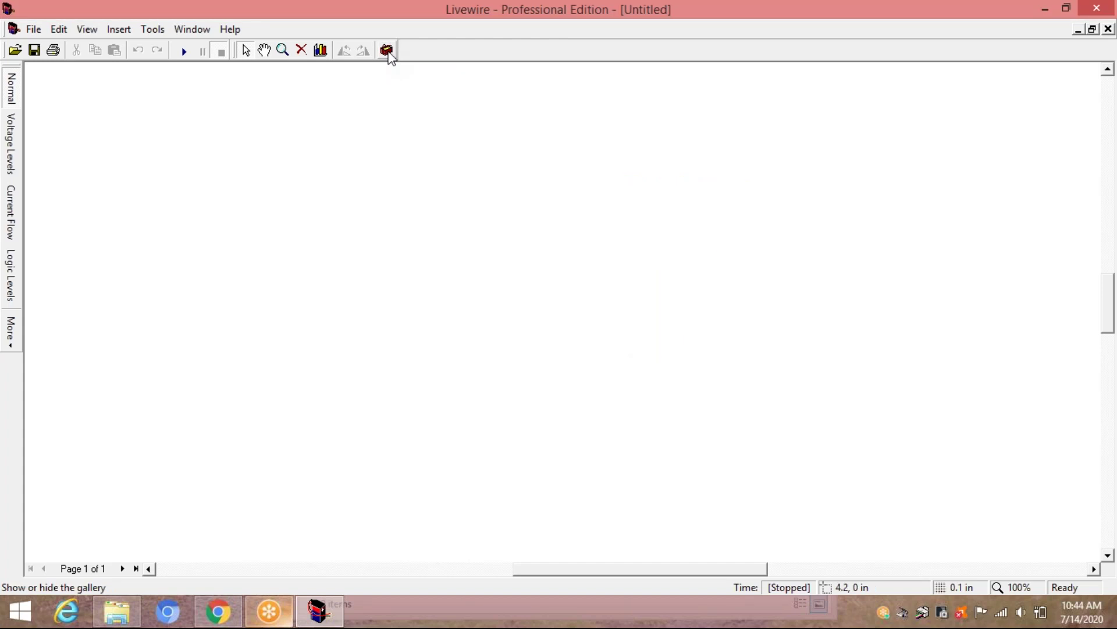
click(387, 52)
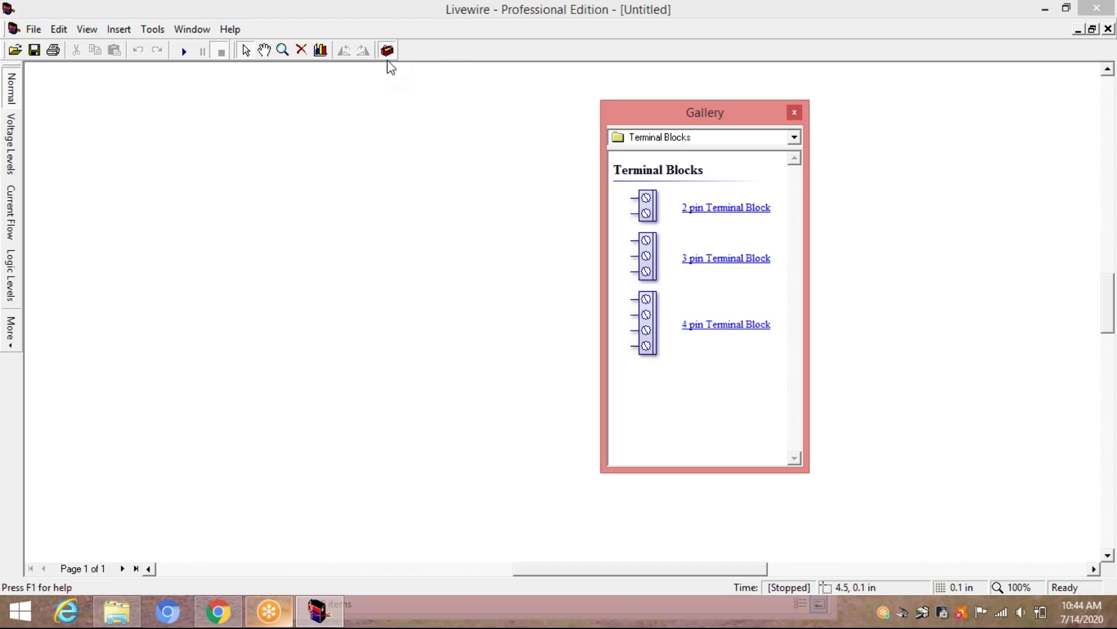